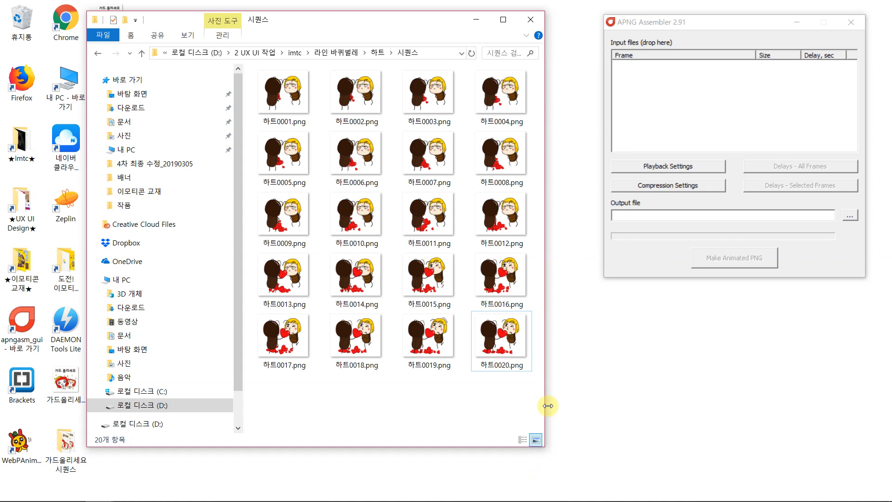
Step: Examine the numbered PNG frames in the 시퀀스 folder, from 하트0001.png through 하트0020.png
left_click_drag(548, 406, 548, 405)
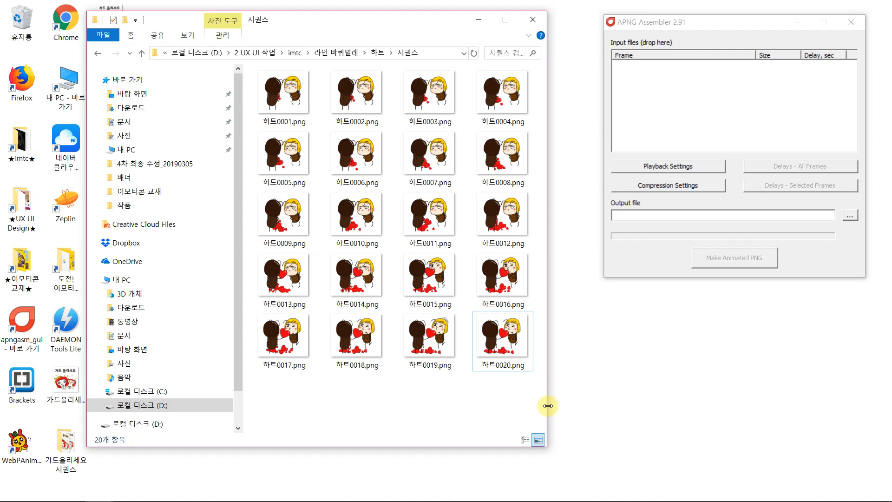
left_click_drag(520, 401, 258, 70)
left_click_drag(306, 29, 293, 27)
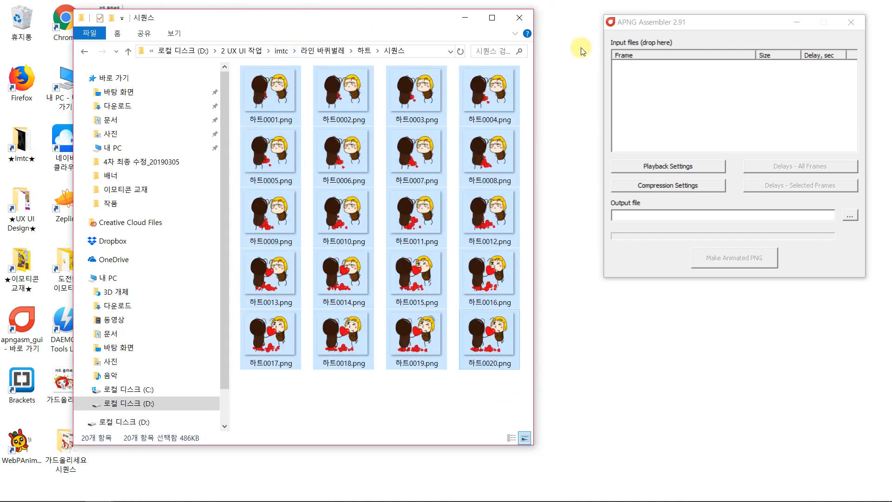
left_click(712, 26)
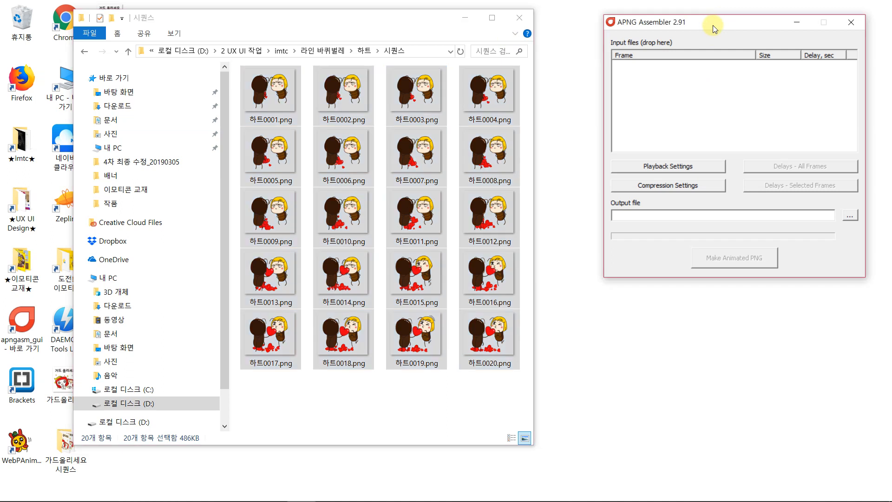
left_click(428, 420)
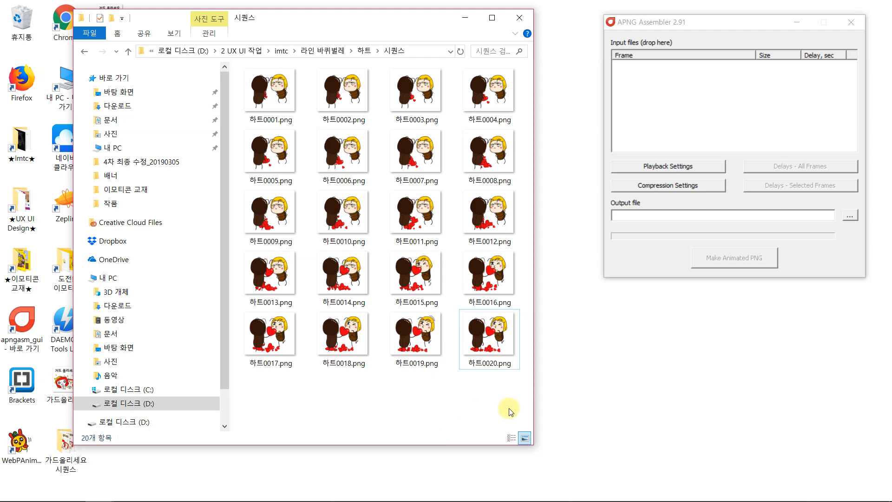
left_click_drag(518, 409, 240, 68)
left_click(340, 417)
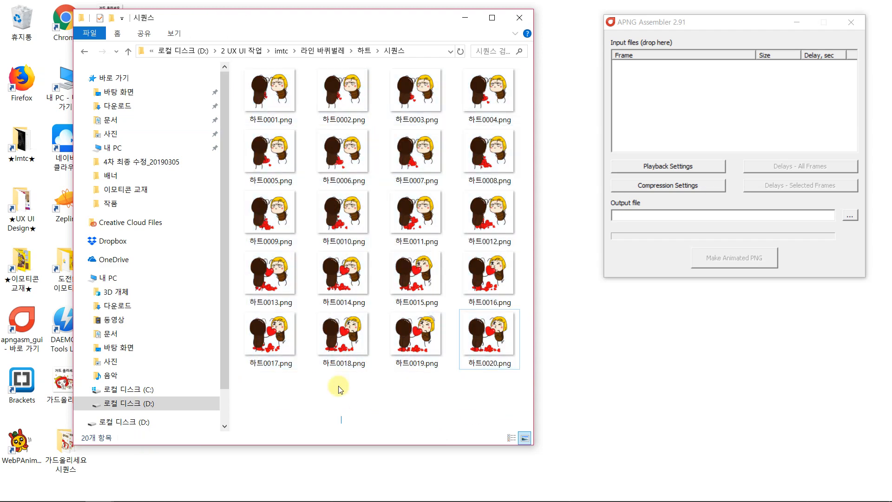
left_click(288, 100)
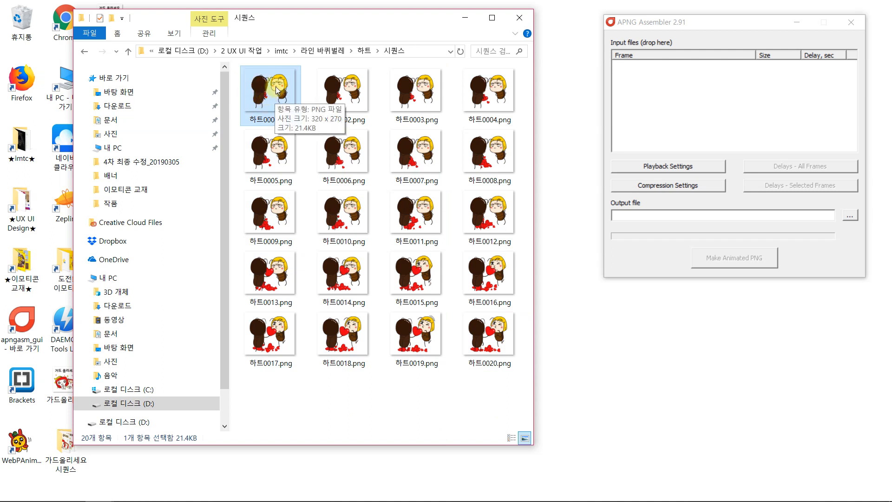
left_click(404, 418)
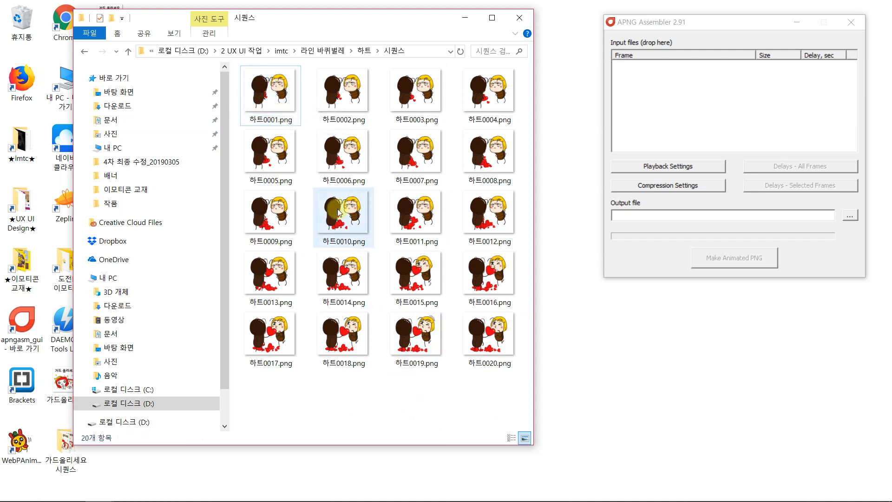
left_click(271, 86)
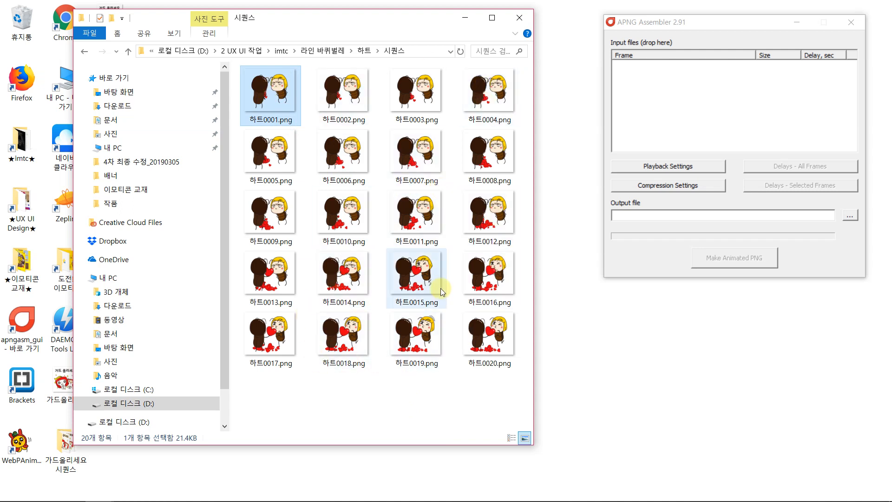
left_click(415, 413)
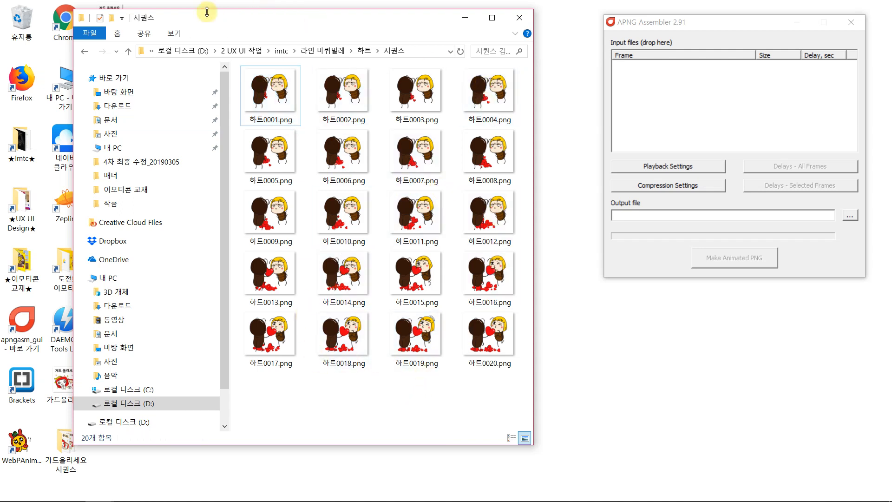
Step: Open the desktop folder 가드올리세요 시퀀스, examine its first and last numbered frames, and close it
left_click_drag(198, 19, 281, 26)
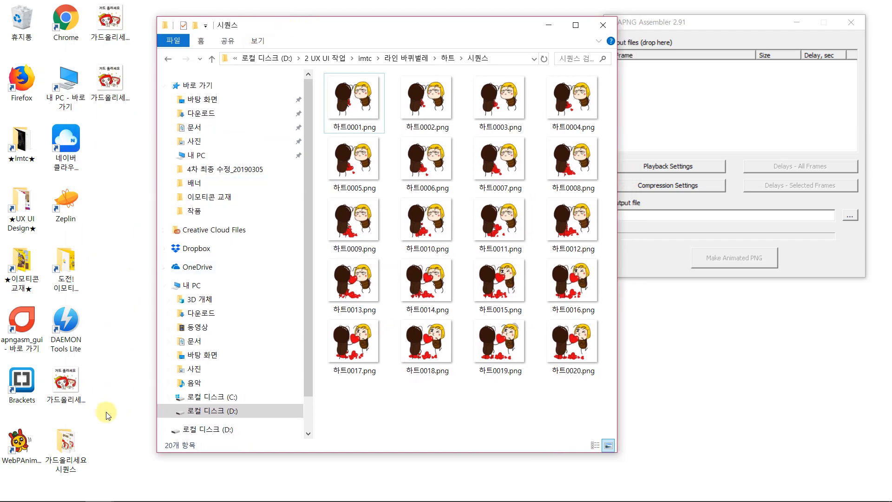
double_click(67, 447)
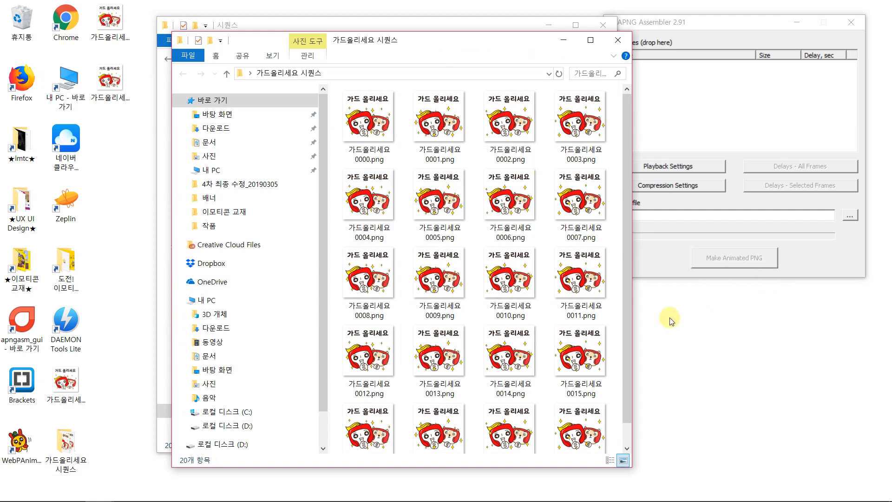
left_click_drag(633, 327, 716, 328)
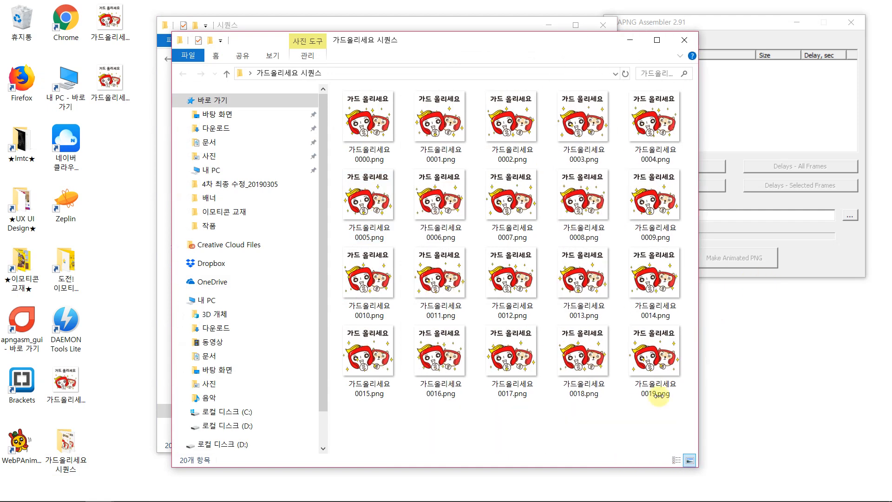
left_click_drag(692, 401, 384, 124)
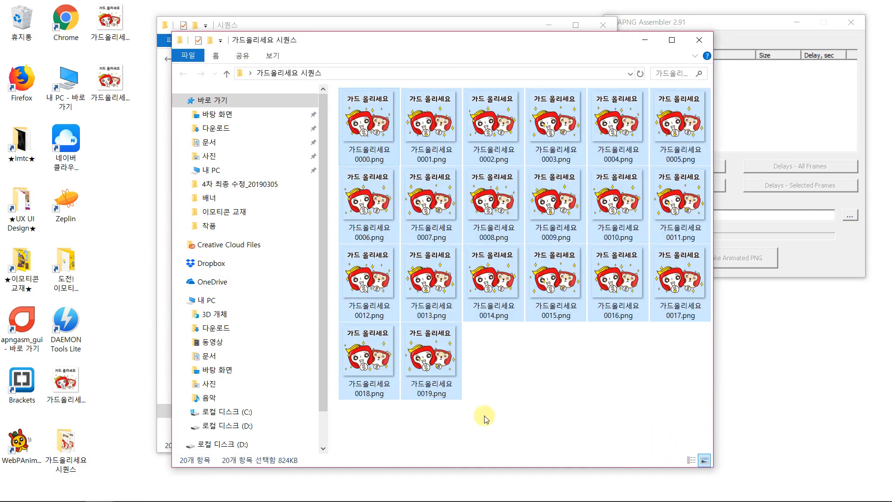
left_click(361, 114)
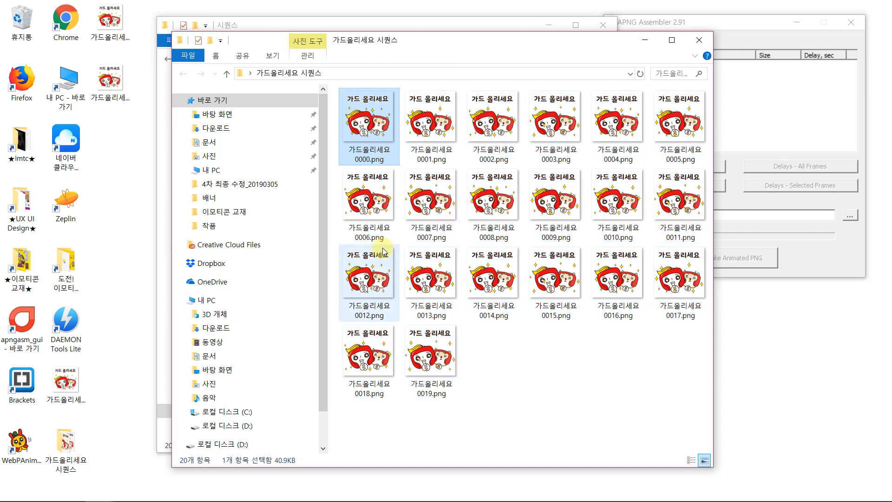
left_click(431, 351)
left_click(697, 33)
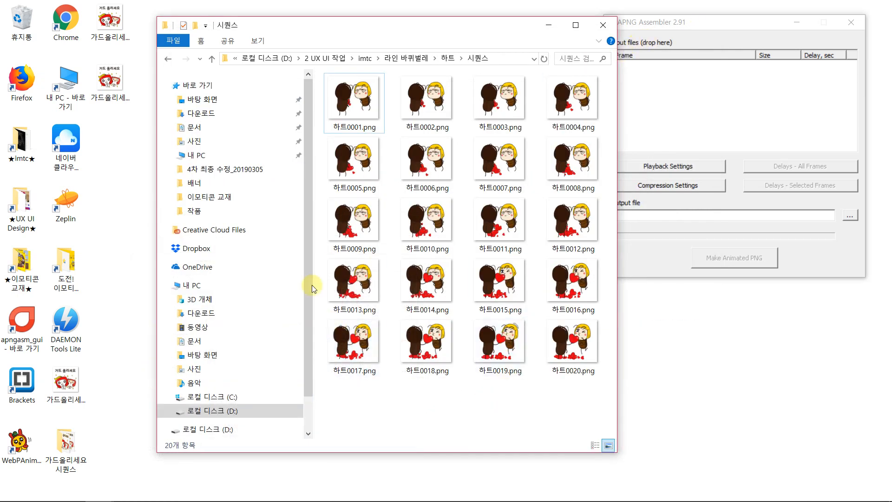
Step: Compare the first frame 하트0001.png with the last frame 하트0020.png in the heart sequence folder
left_click(360, 108)
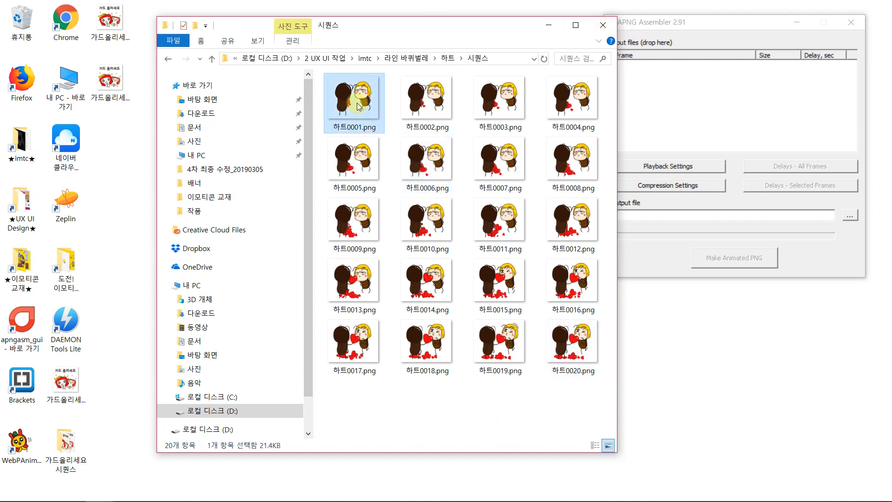
left_click(569, 342)
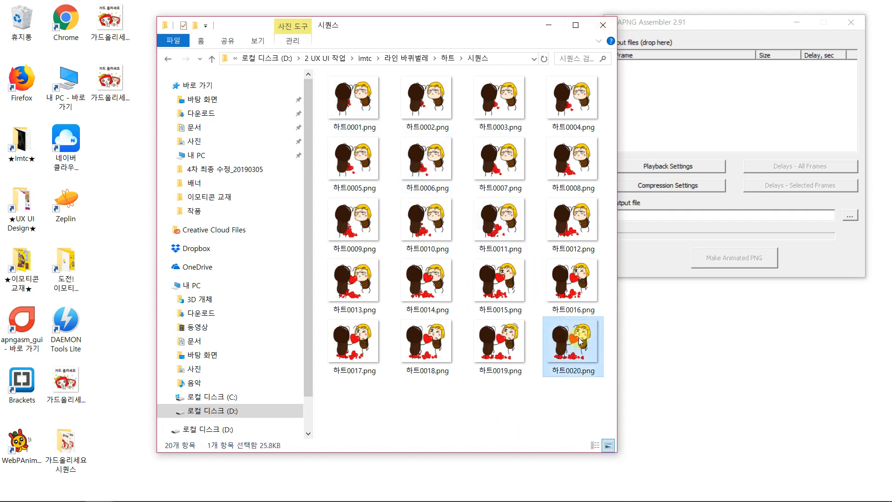
left_click(349, 77)
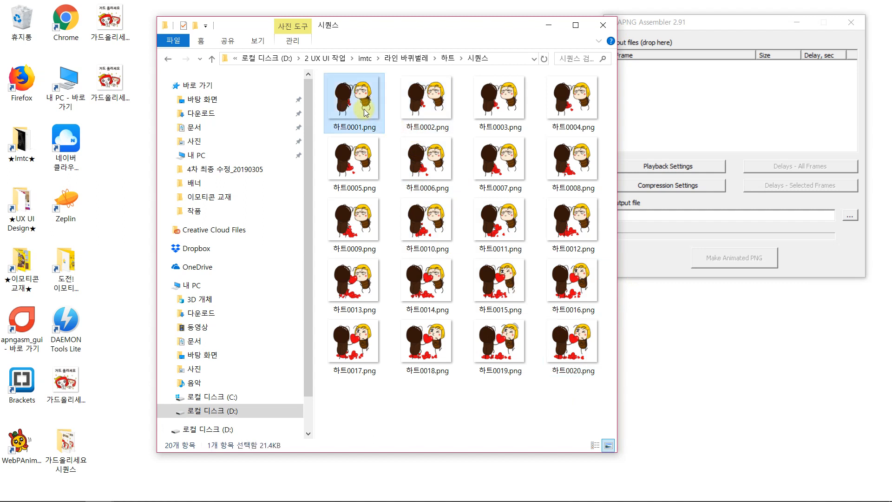
left_click_drag(381, 26, 317, 24)
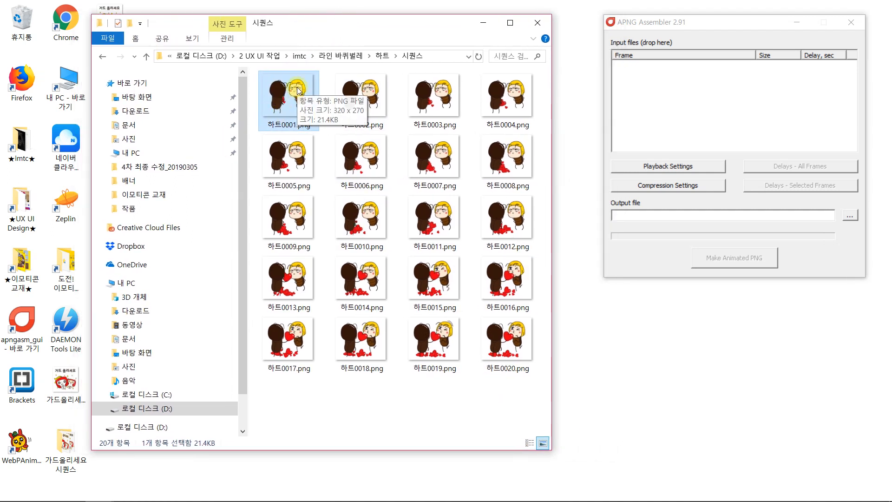
left_click(434, 408)
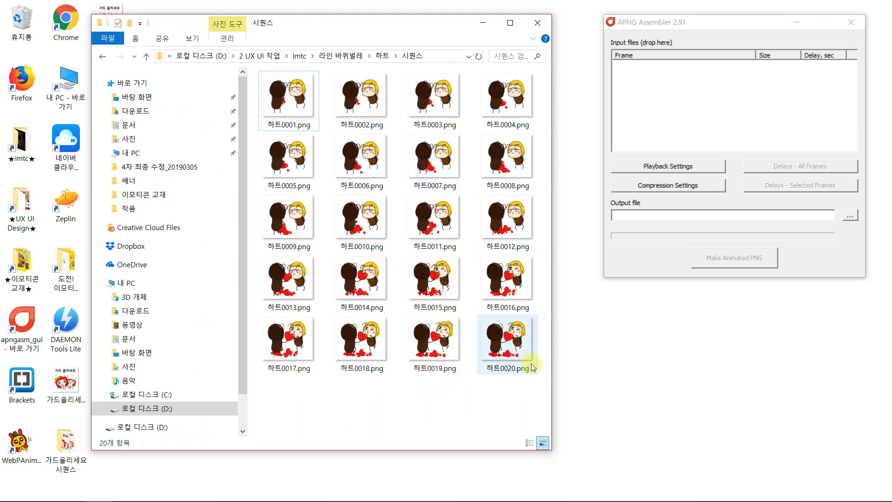
Step: Rename the file 하트0020.png to 하트0000.png
left_click(516, 341)
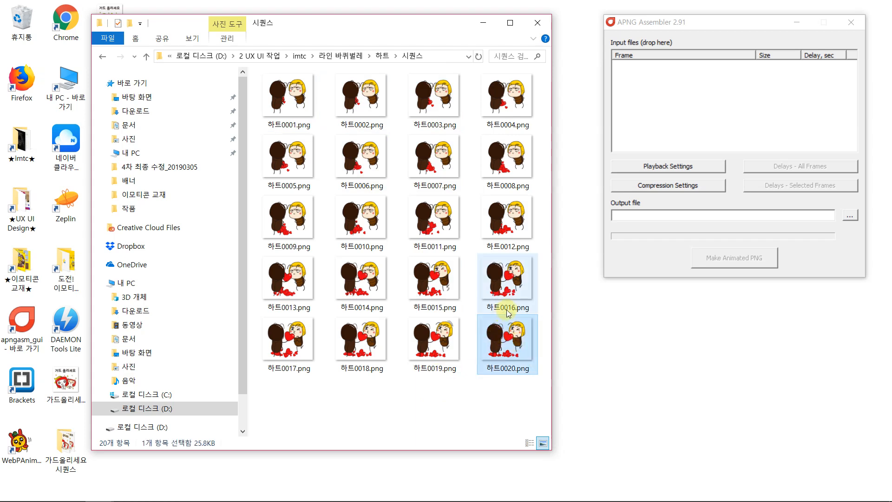
right_click(512, 349)
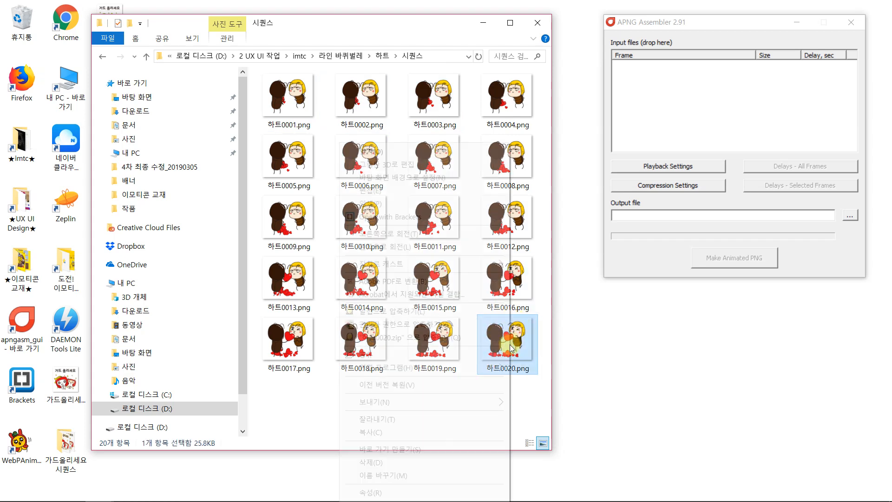
left_click(445, 475)
left_click(509, 368)
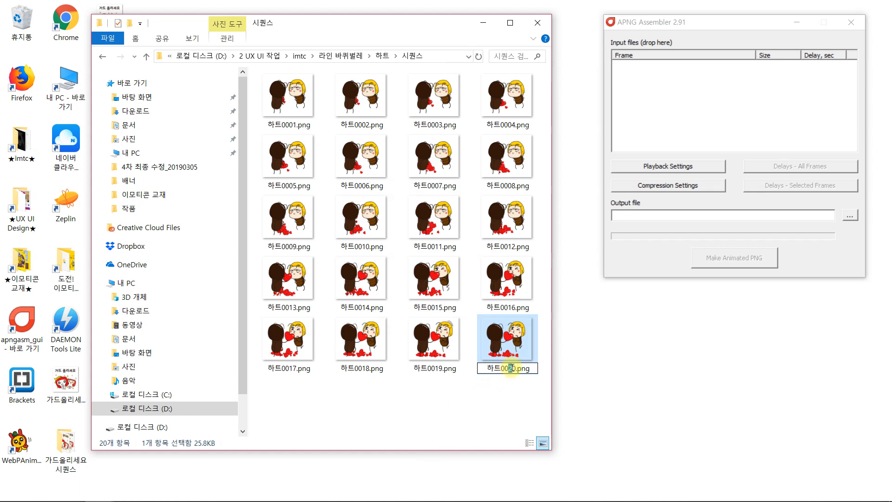
type("0")
key("Return")
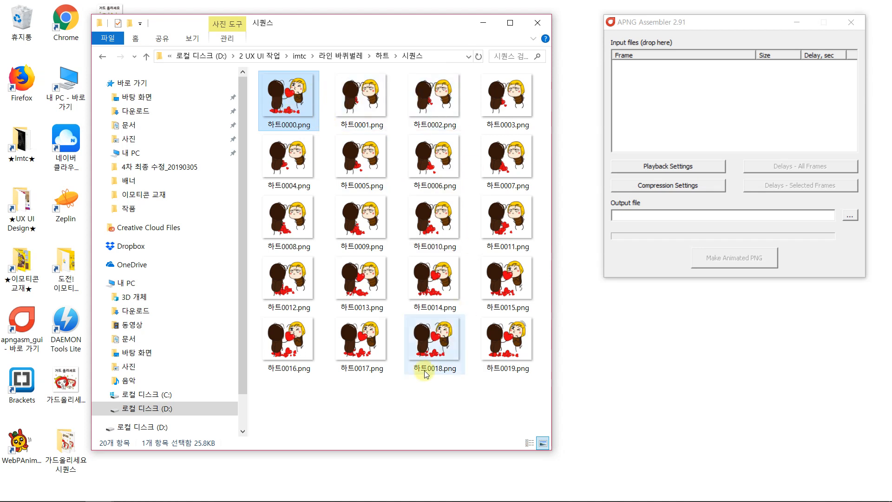
Step: Add all frames from 하트0000.png to 하트0019.png to APNG Assembler's input files and minimise the folder window
left_click(484, 417)
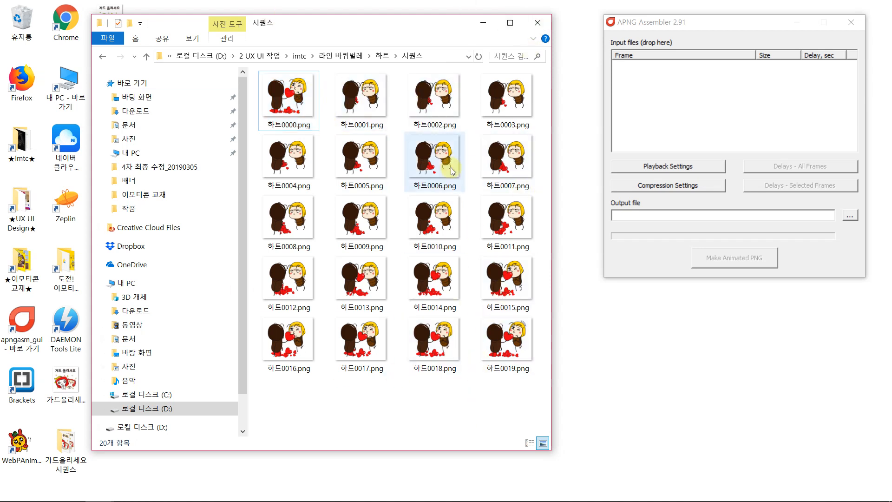
left_click_drag(414, 24, 370, 13)
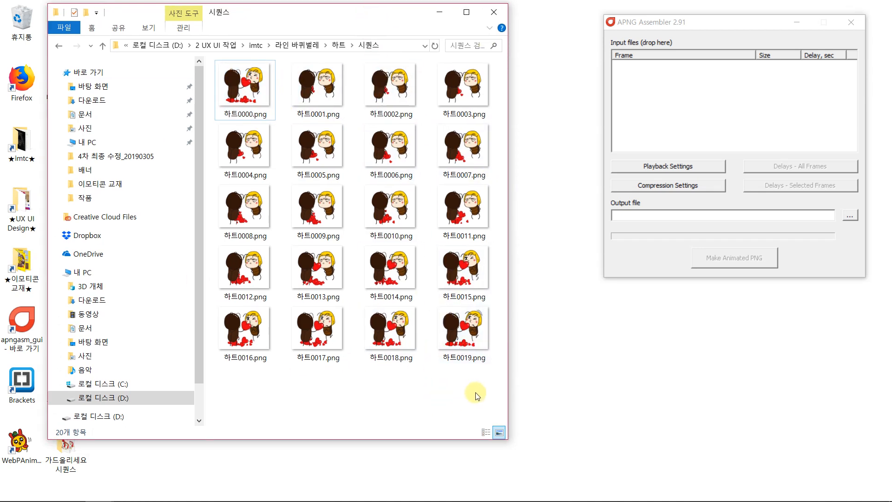
left_click_drag(485, 393, 694, 89)
left_click_drag(320, 20, 397, 27)
left_click(516, 21)
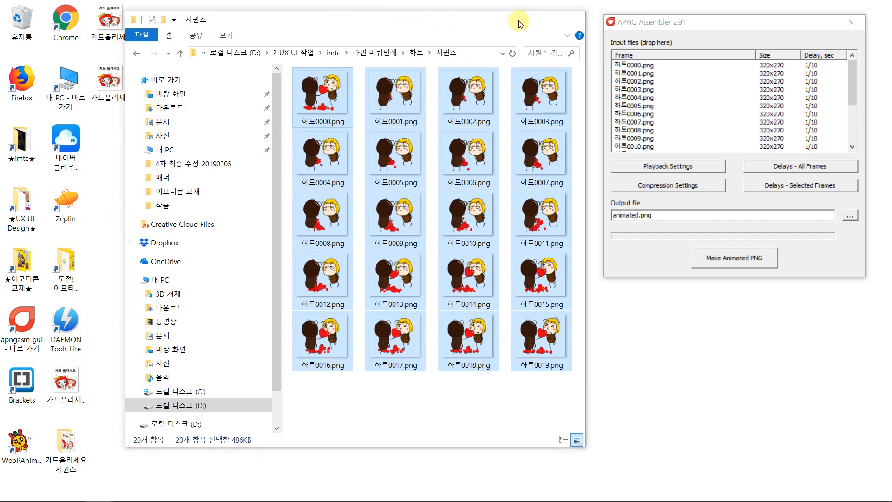
Step: Bring the assembler to the middle of the desktop and review the order, sizes and delays of the input frames
left_click_drag(710, 22, 529, 73)
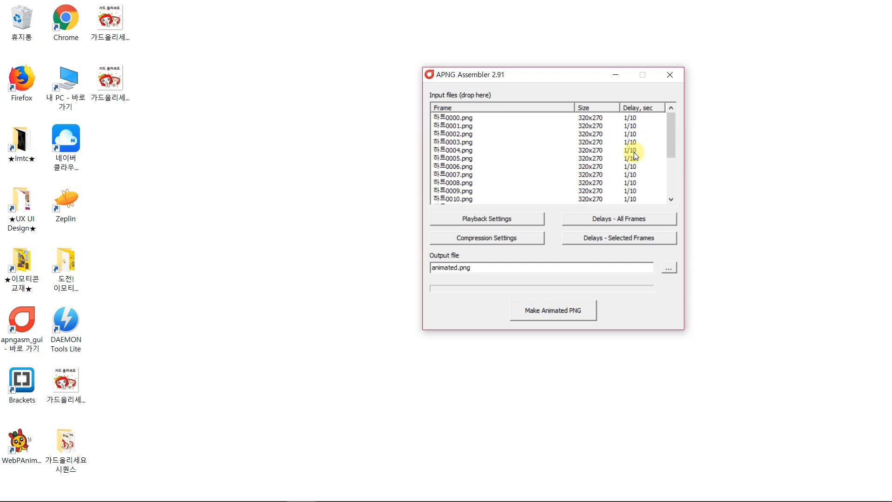
left_click(450, 134)
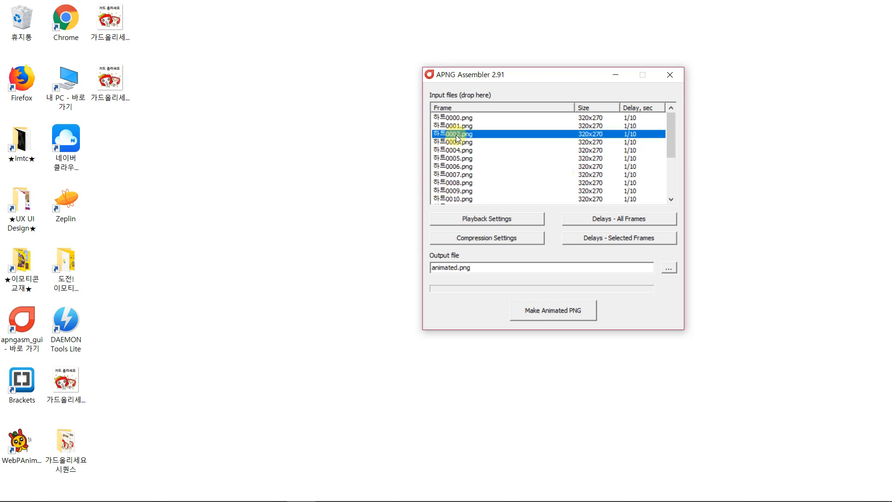
scroll(458, 138, "down", 3)
scroll(457, 138, "up", 3)
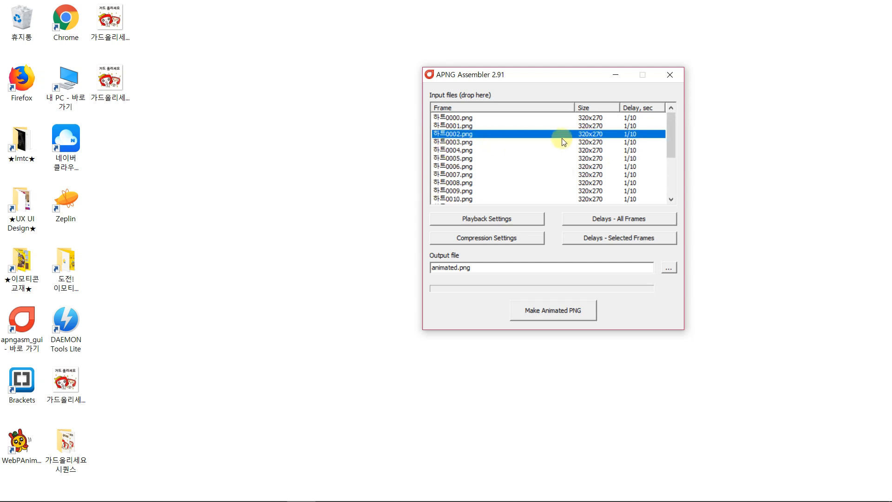
left_click(635, 118)
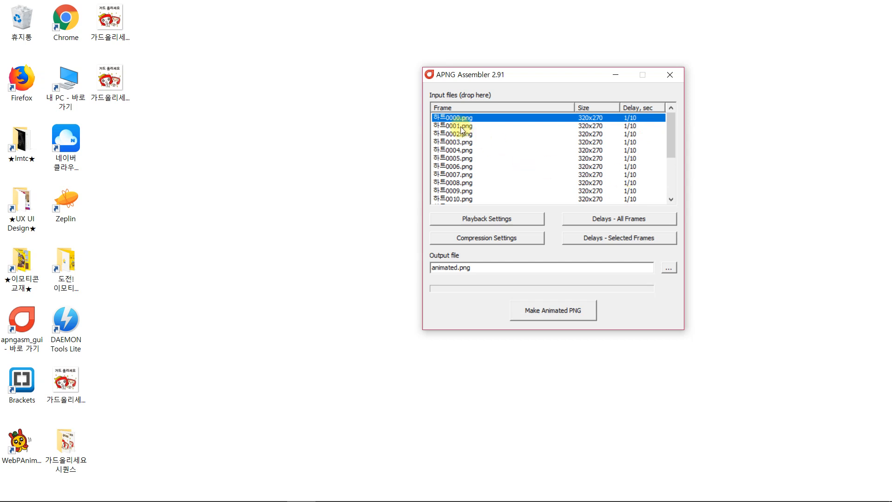
scroll(465, 133, "down", 3)
scroll(464, 149, "up", 3)
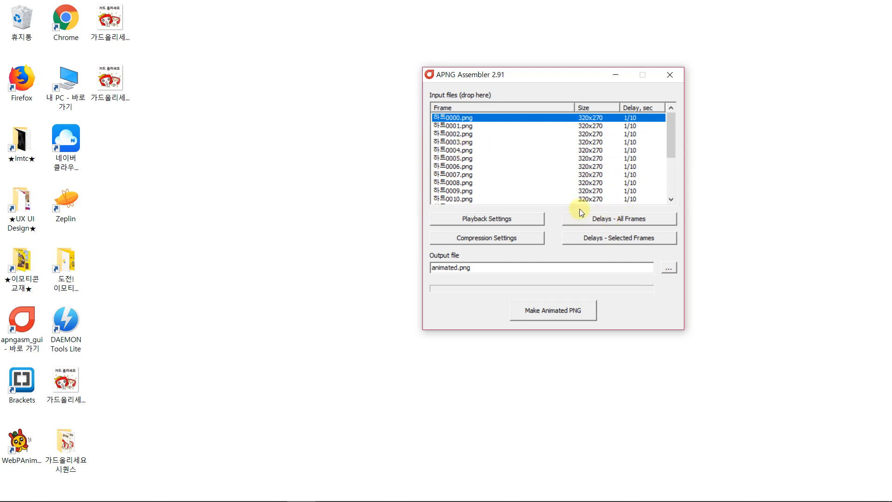
Step: Inspect the delay settings for all frames and close the dialog
left_click(624, 219)
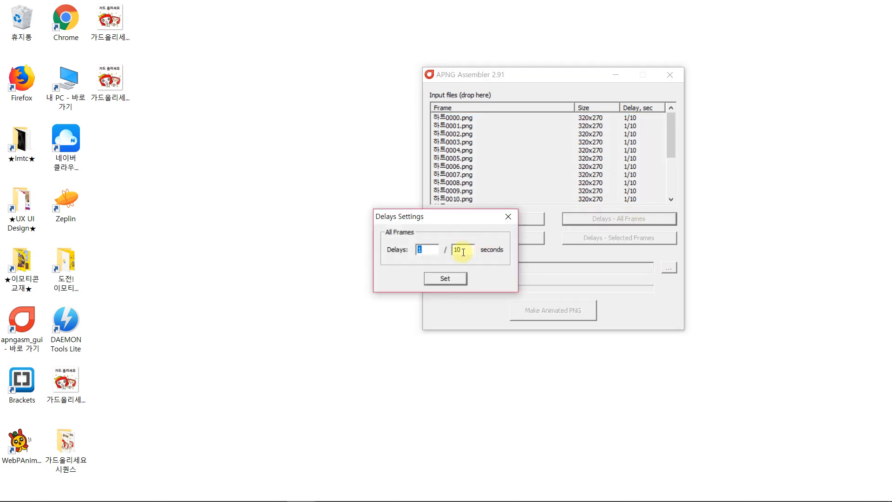
key("Tab")
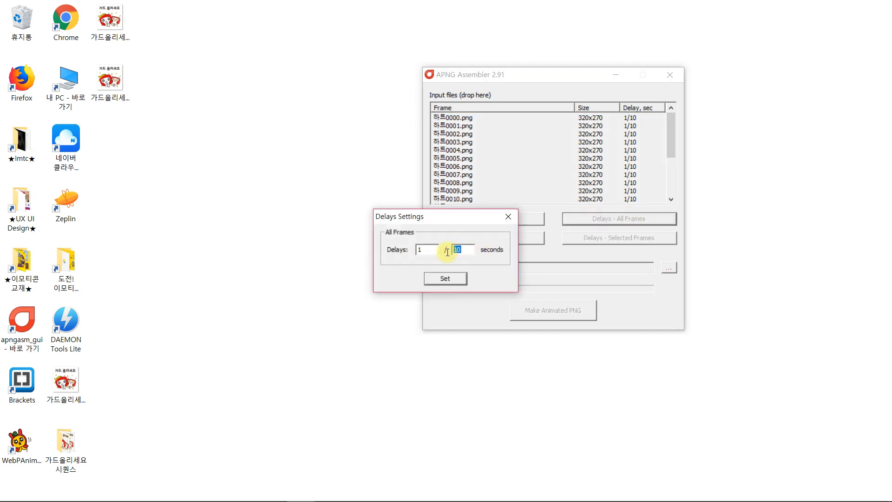
left_click(508, 217)
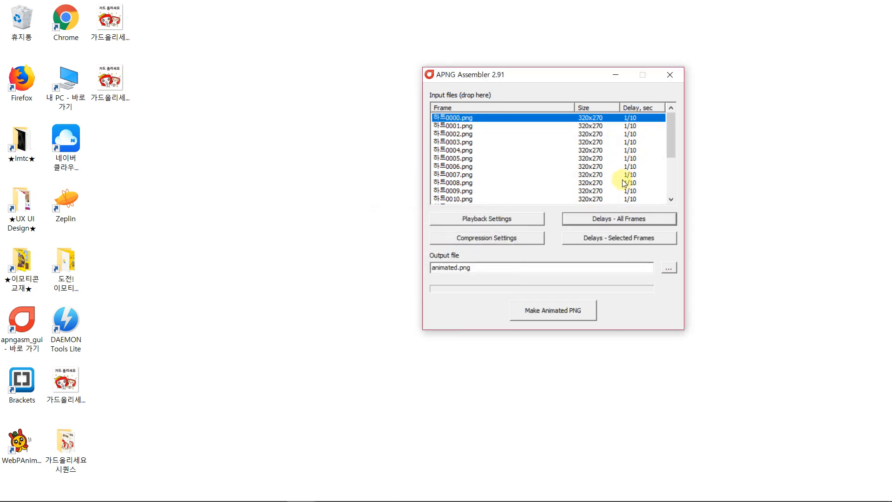
Step: In the playback settings, turn off indefinite playback and set the animation to 2 loops
left_click(524, 220)
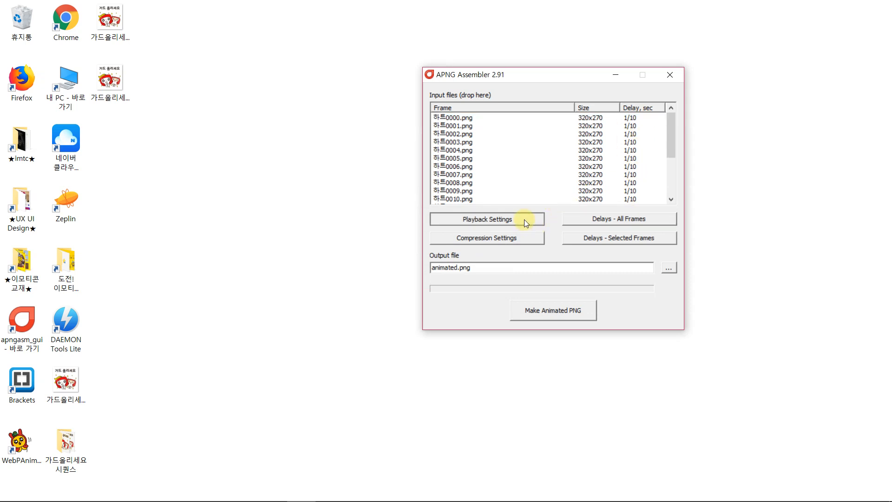
left_click(524, 220)
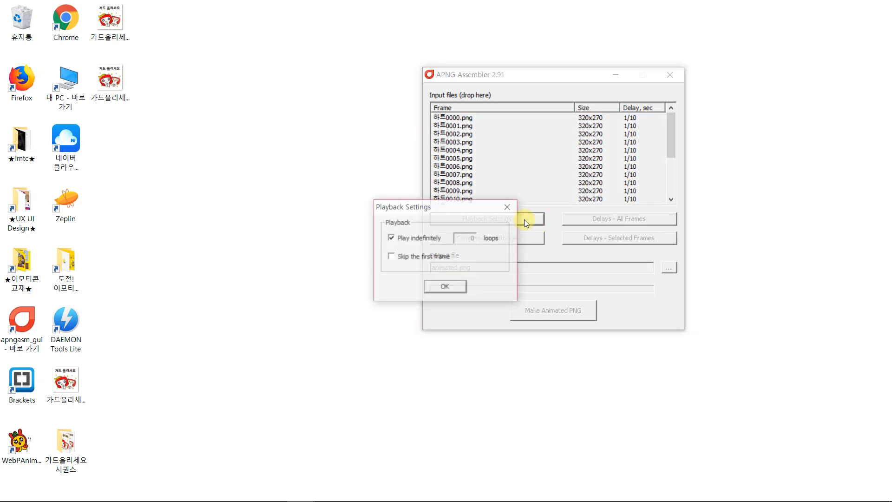
left_click_drag(473, 211, 362, 172)
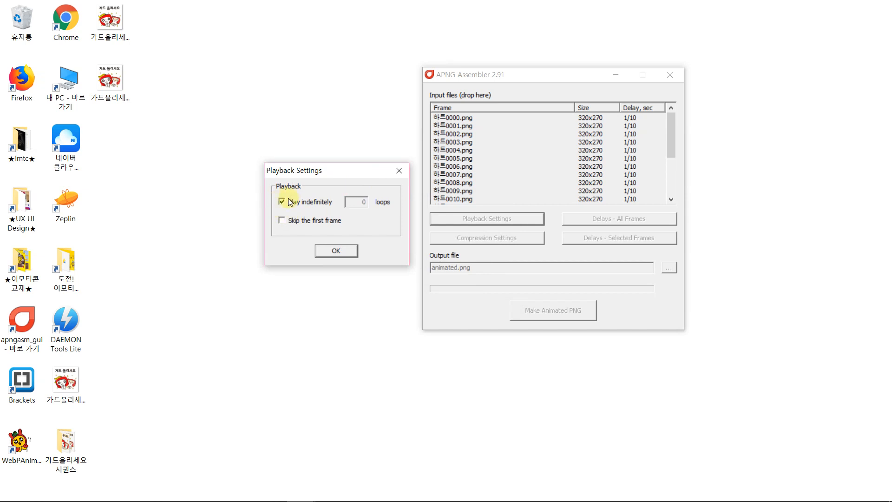
left_click(282, 202)
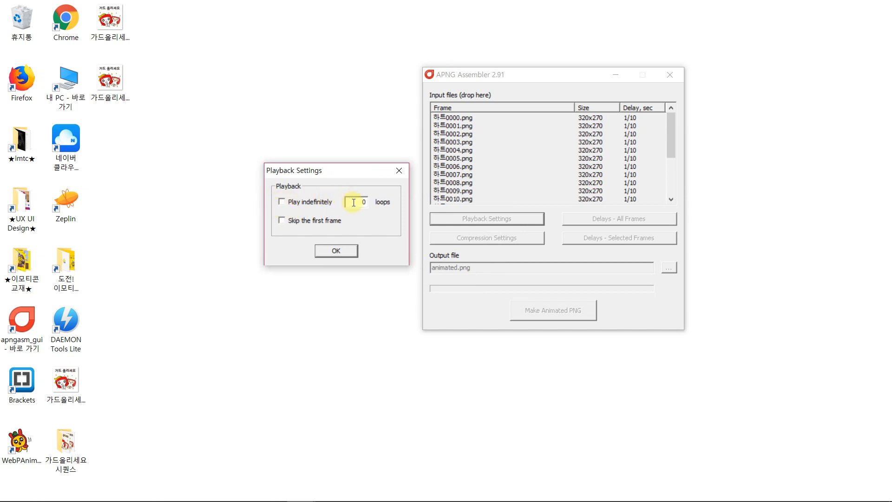
left_click_drag(354, 201, 373, 205)
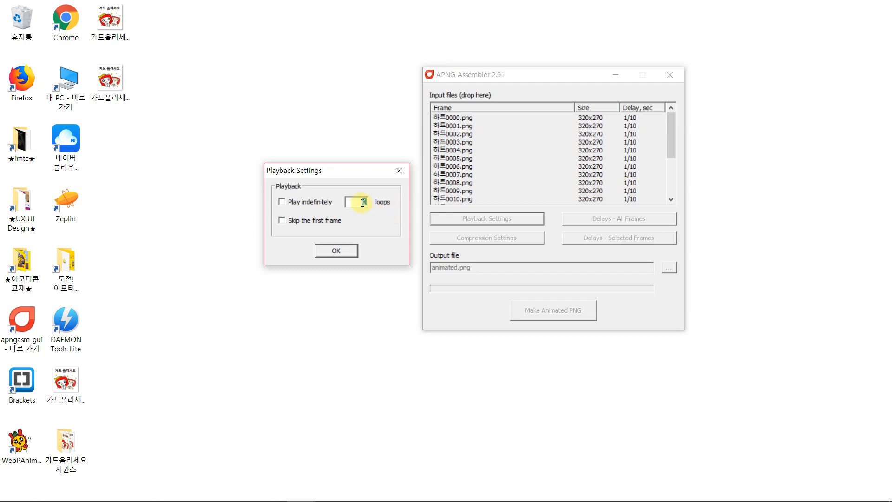
type("4")
left_click(346, 255)
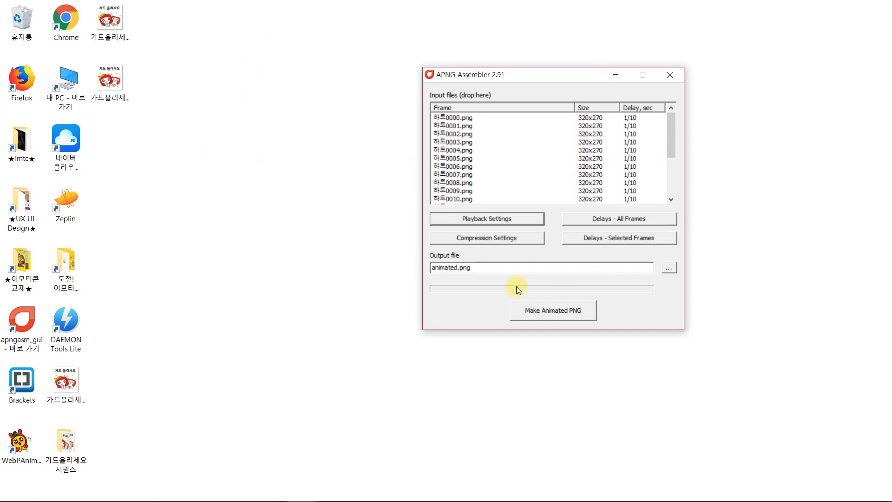
Step: Set the output file to fps 10.png on the desktop and make the animated PNG
left_click(668, 267)
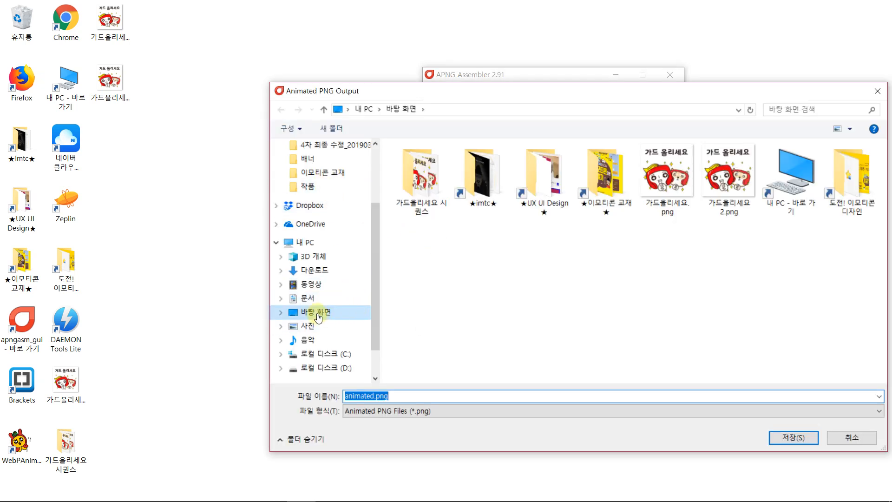
left_click(316, 312)
left_click(400, 396)
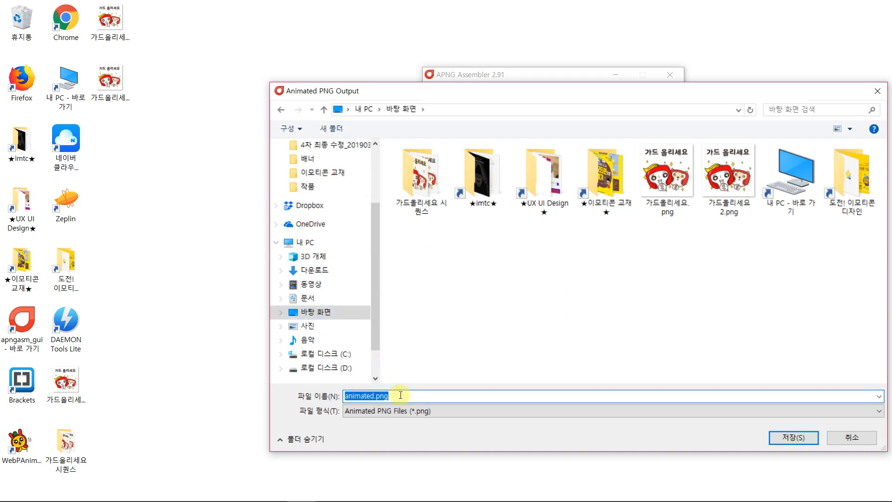
type("fps 10")
left_click(808, 442)
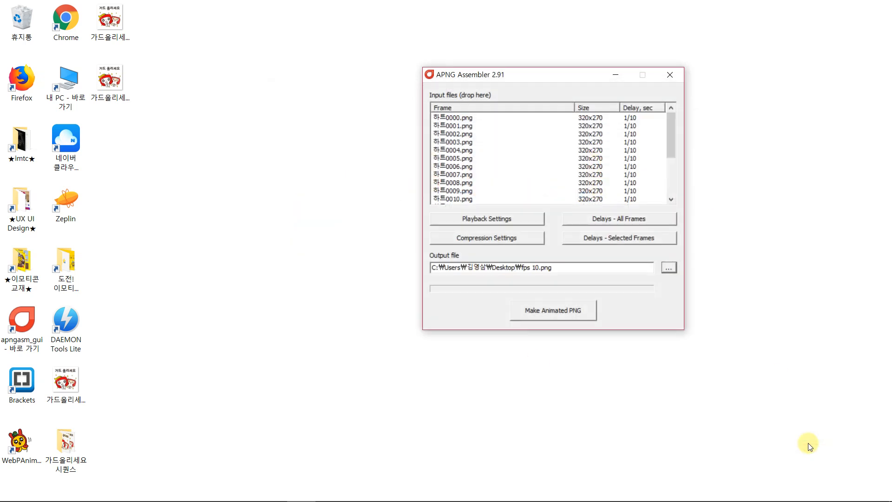
left_click(571, 311)
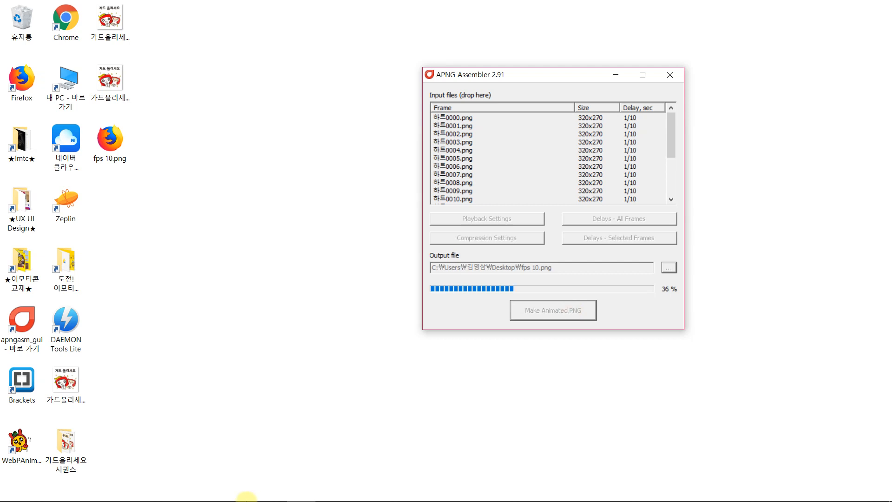
Step: Consult the APNG Assembler slide in PowerPoint, minimise it, and check the file details of fps 10.png on the desktop
left_click(272, 498)
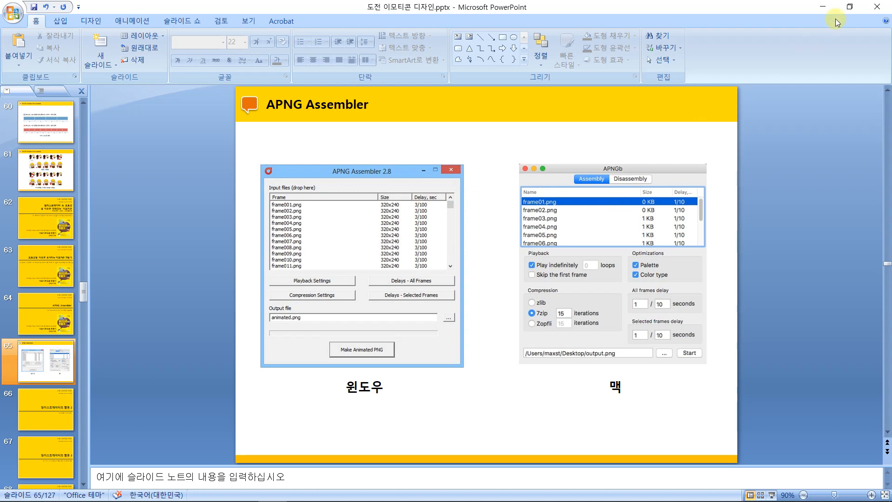
left_click(823, 7)
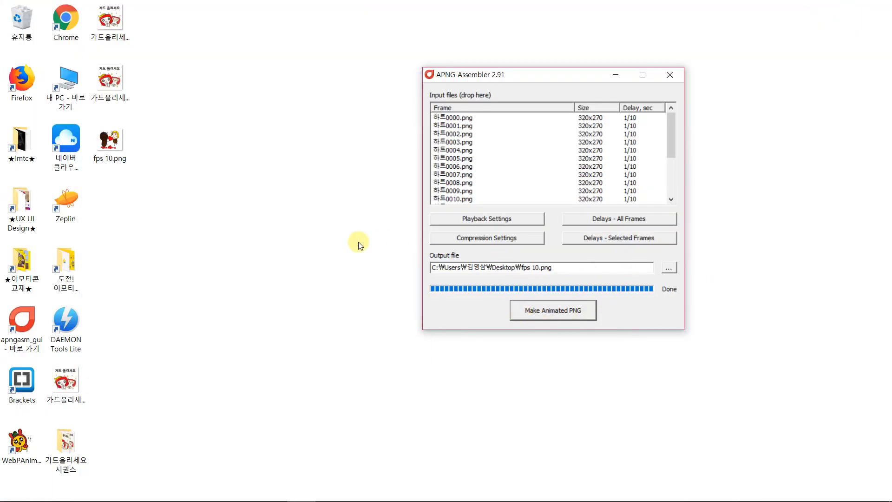
left_click(346, 239)
left_click(107, 139)
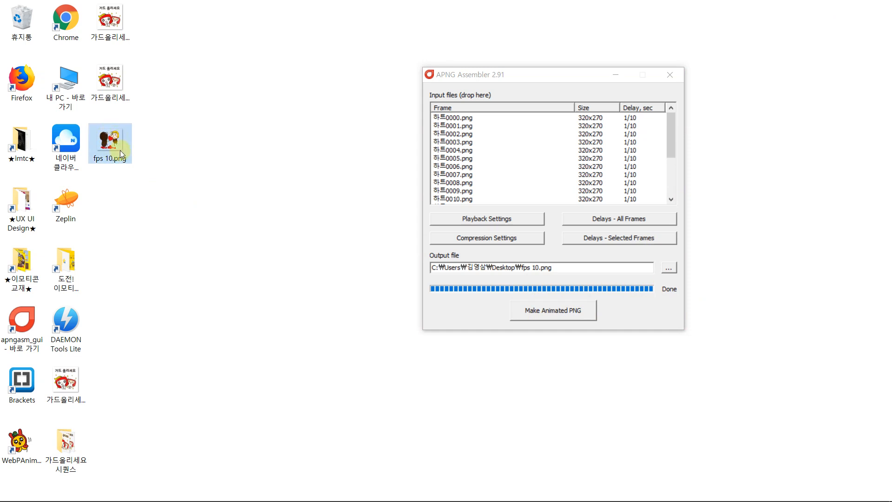
mouse_move(117, 144)
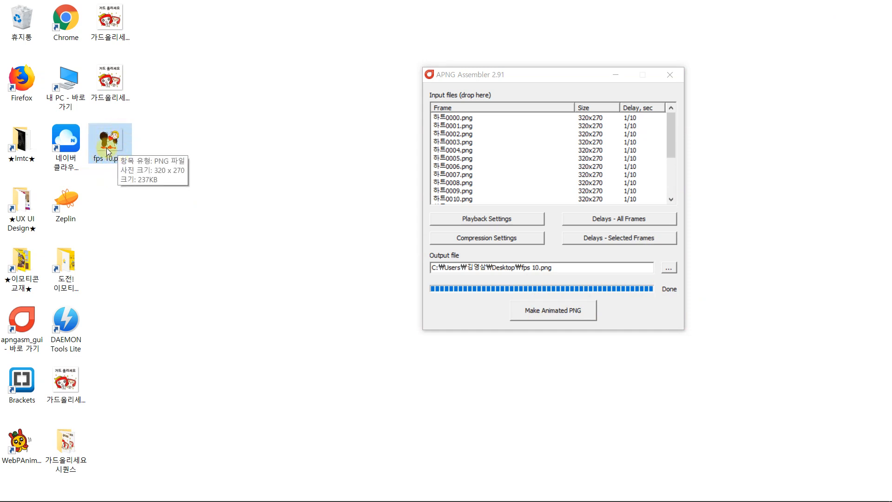
Step: Set the delay of all frames to 1/20 seconds
left_click(632, 221)
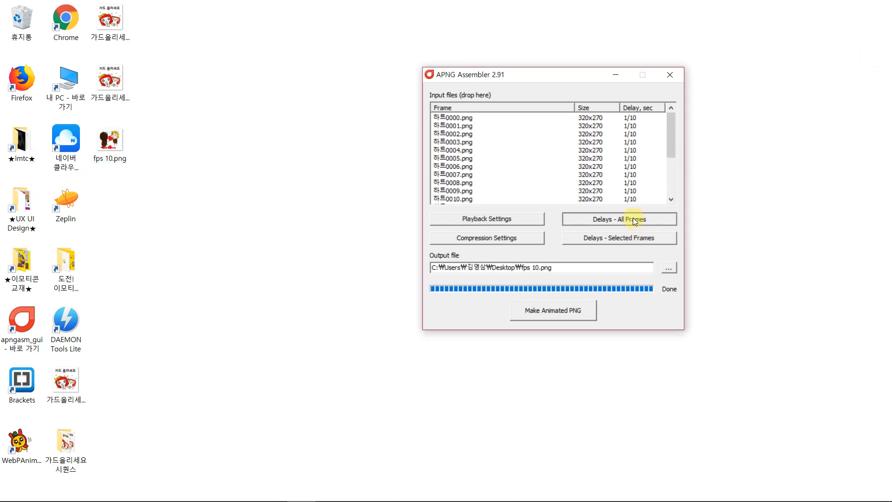
double_click(464, 254)
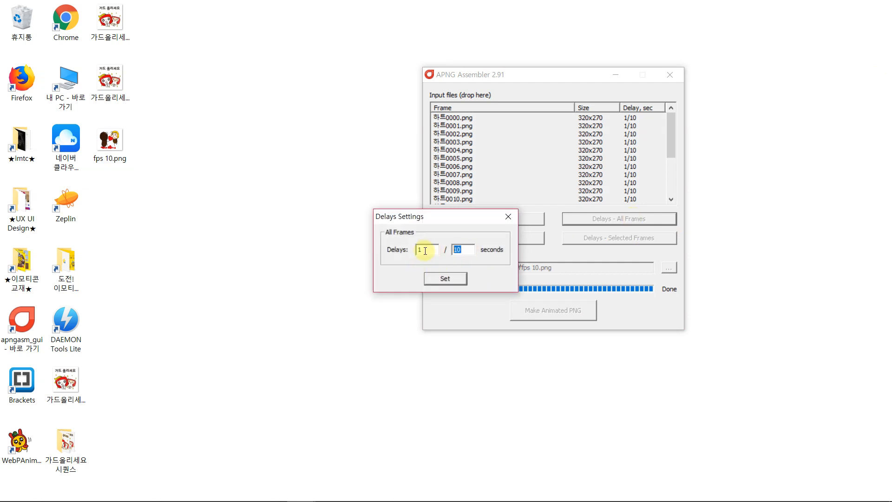
type("20")
key("Return")
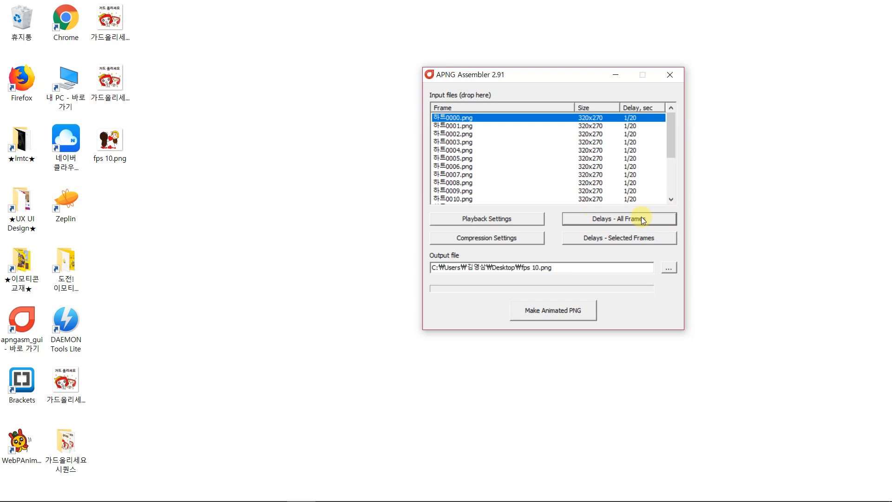
Step: Set the playback to 4 loops and apply the setting
left_click(516, 218)
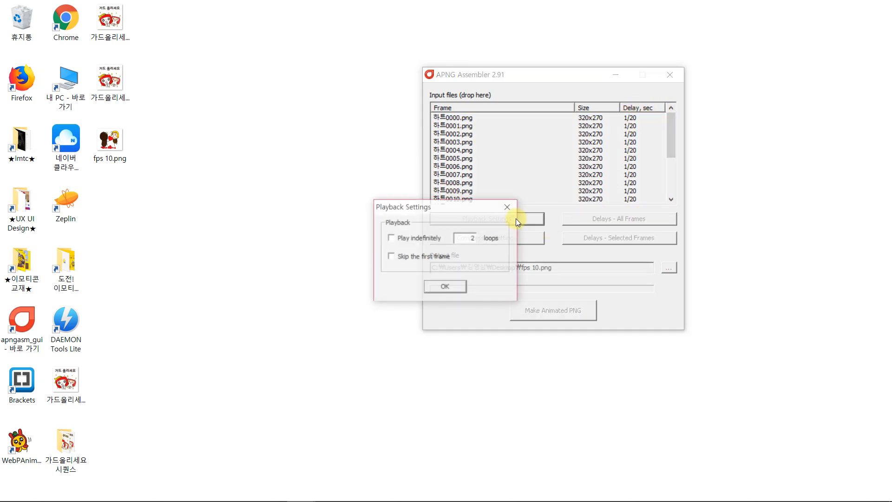
double_click(473, 238)
type("4")
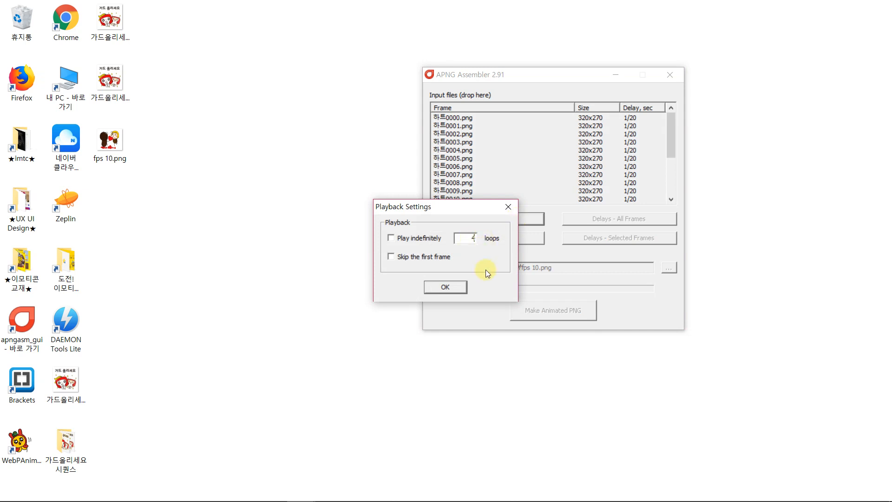
left_click(447, 289)
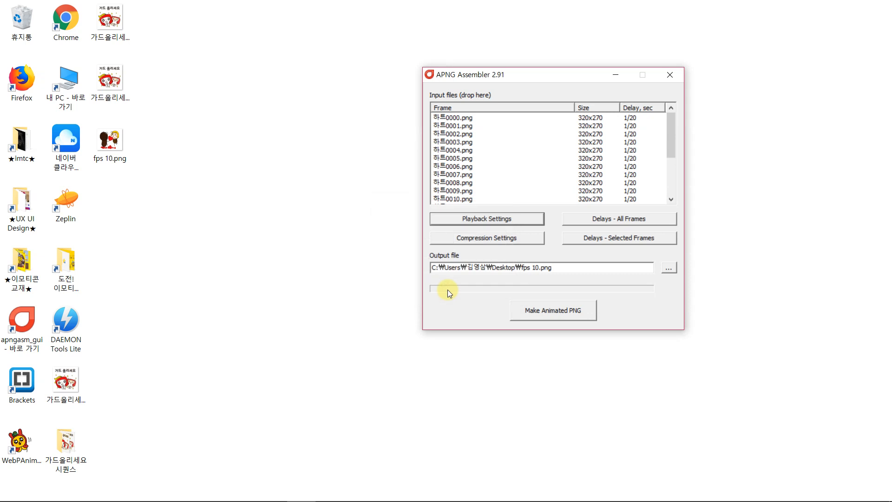
Step: Change the output file name to fps 20.png on the desktop and make the animated PNG
left_click(671, 271)
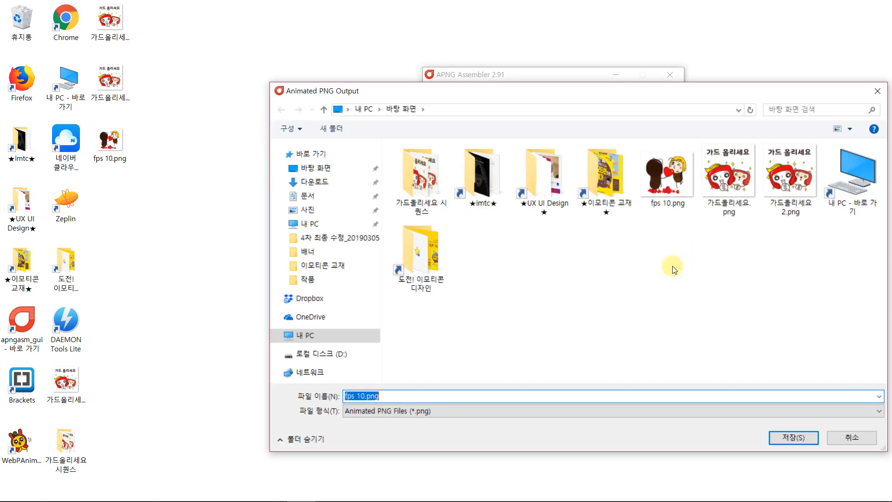
left_click(359, 395)
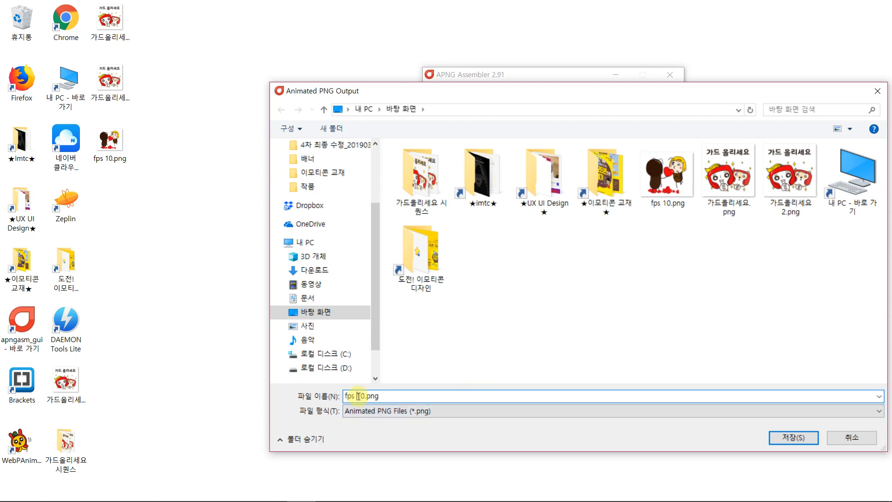
left_click_drag(358, 395, 361, 395)
type("2")
key("Return")
left_click(563, 313)
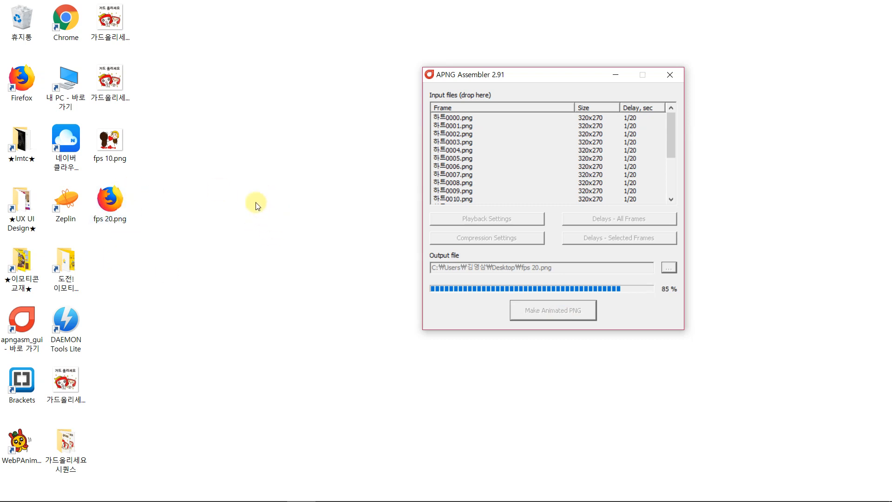
Step: Switch to Firefox, arrange two separate windows side by side, and open fps 10.png in one and fps 20.png in the other
mouse_move(130, 497)
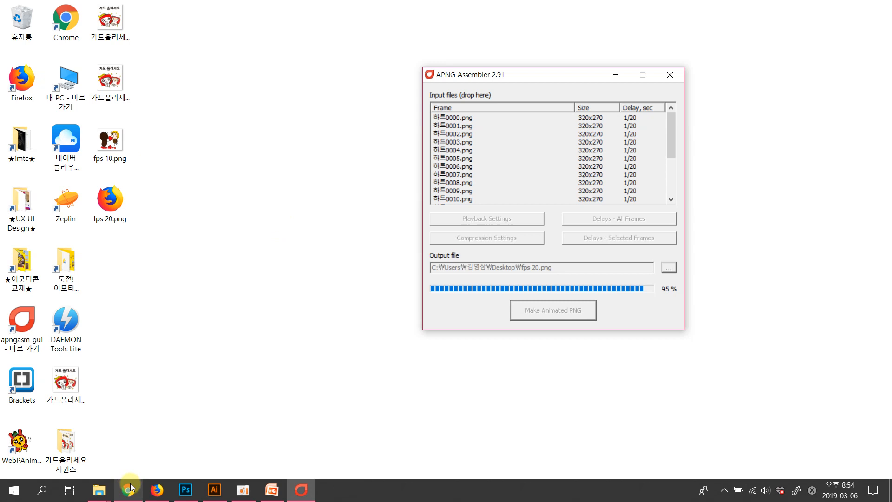
left_click(157, 490)
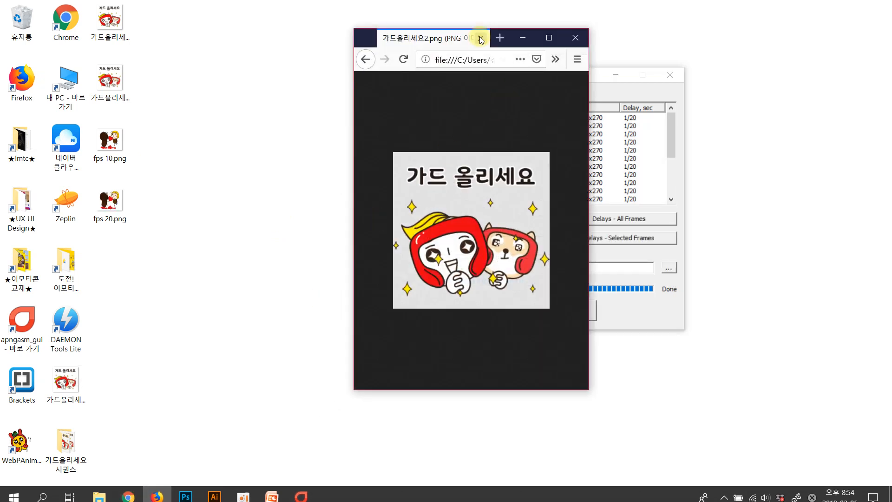
left_click(499, 37)
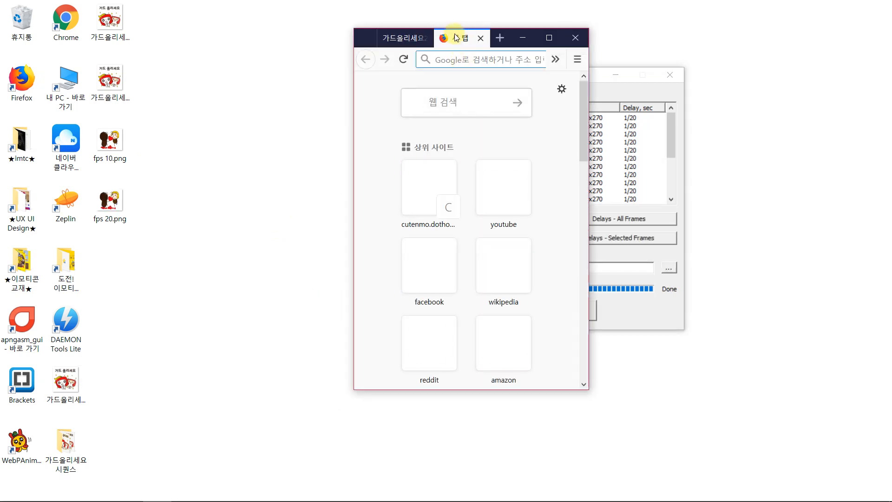
left_click_drag(462, 38, 626, 27)
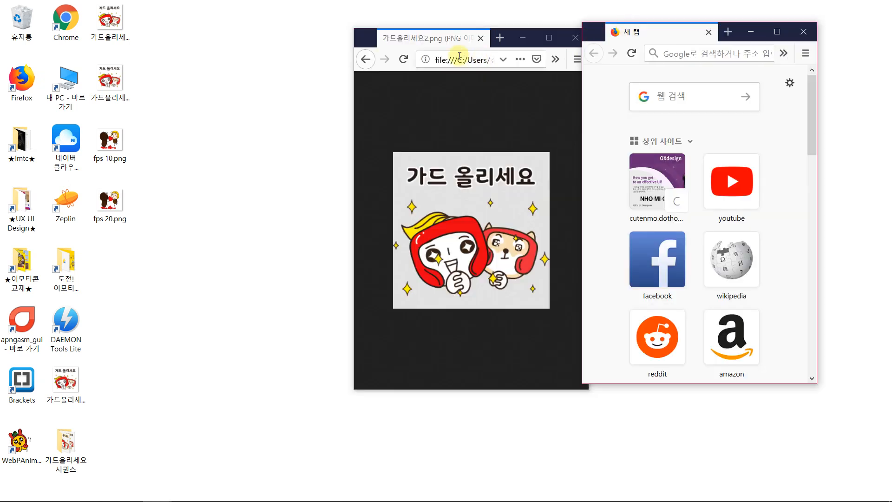
left_click_drag(404, 37, 352, 22)
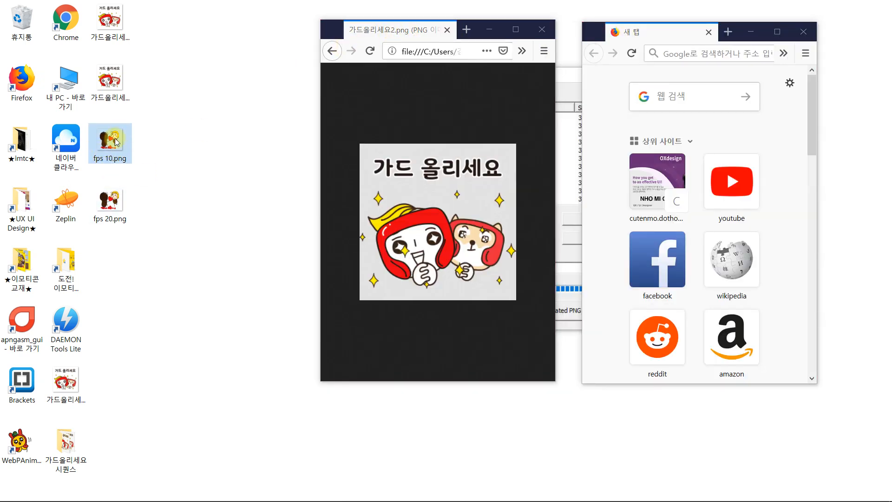
left_click_drag(110, 141, 434, 191)
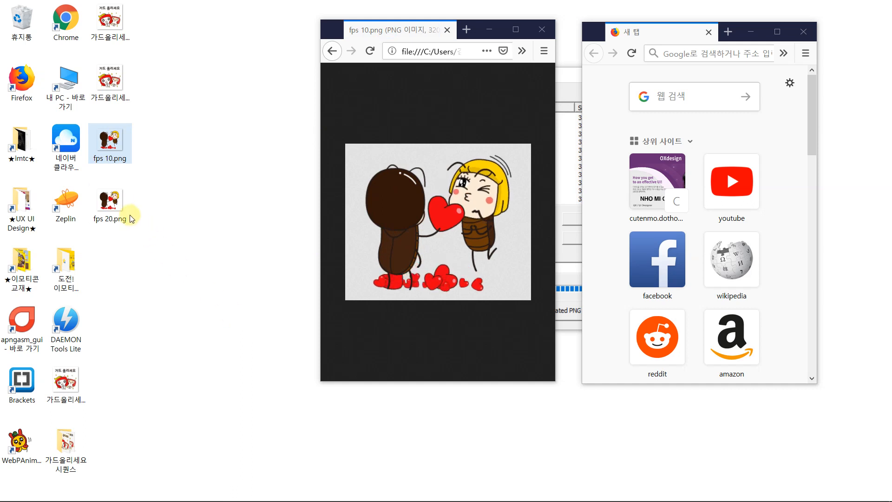
left_click_drag(109, 201, 629, 130)
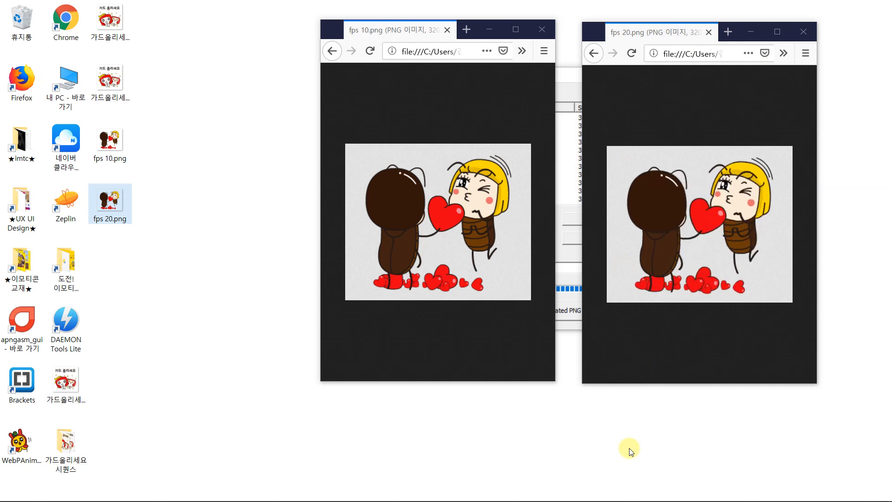
Step: Reload fps 10.png and fps 20.png in their browser windows to compare their playback speeds and loops
left_click(407, 31)
left_click(371, 51)
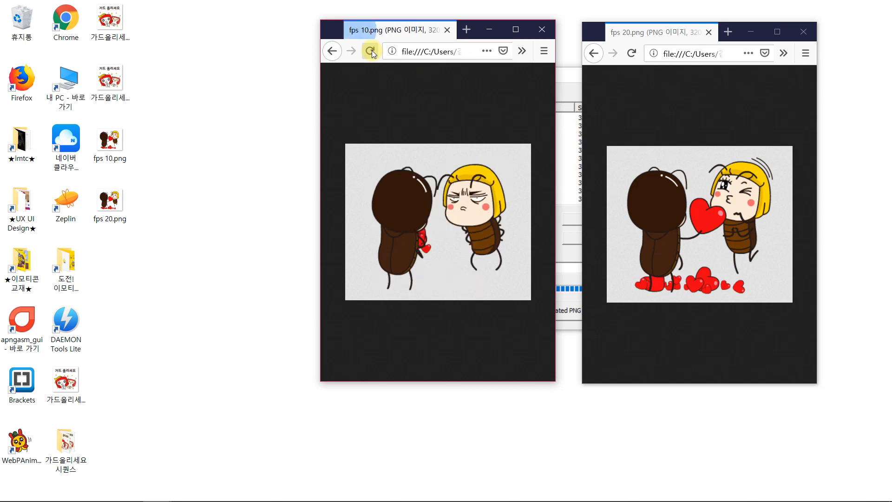
left_click(631, 54)
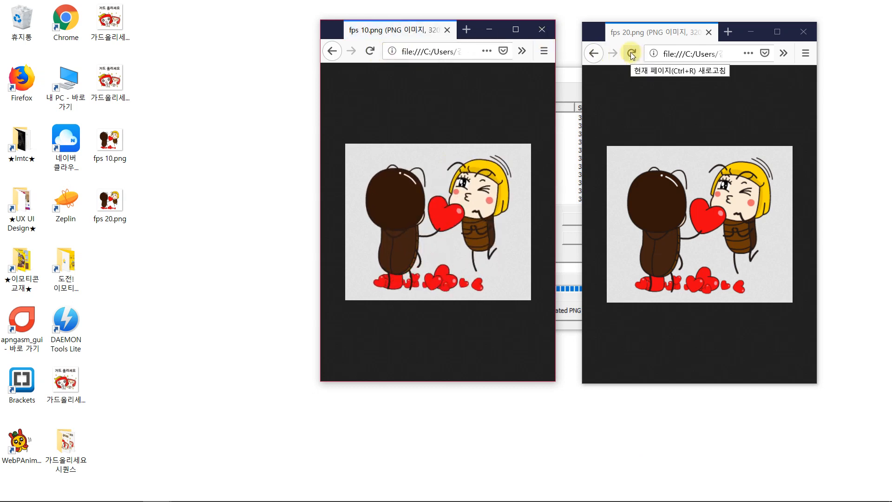
left_click(632, 53)
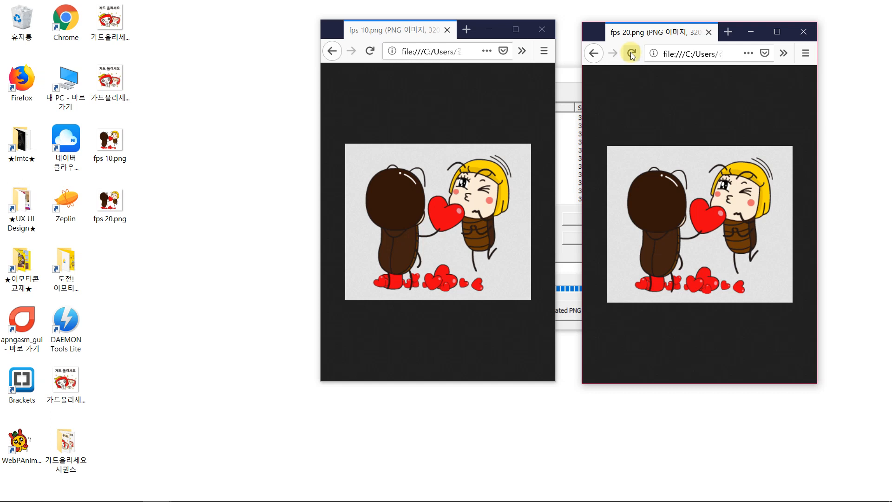
left_click(387, 30)
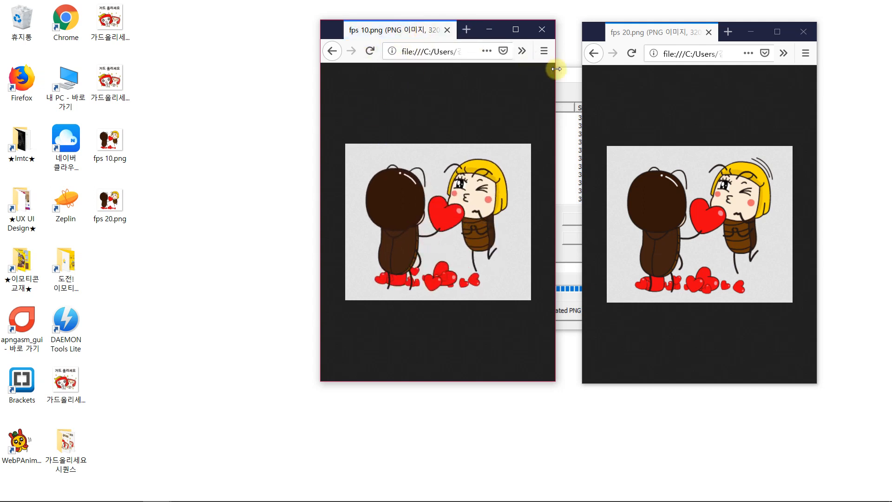
left_click(632, 54)
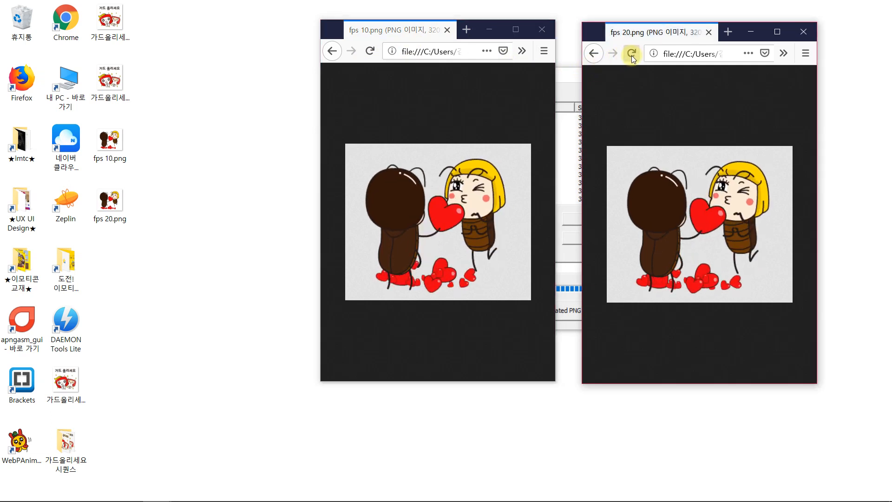